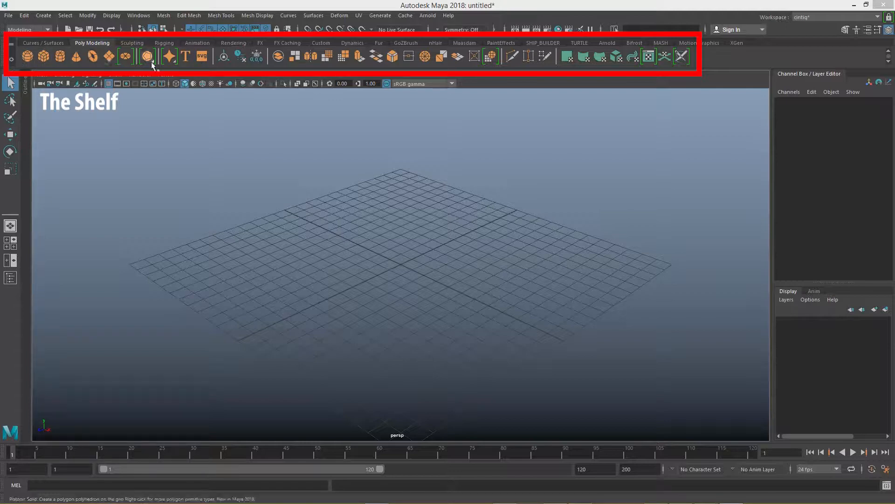
- Create a polygon sphere, a polygon cube and a polygon cone at the grid's origin
click(27, 55)
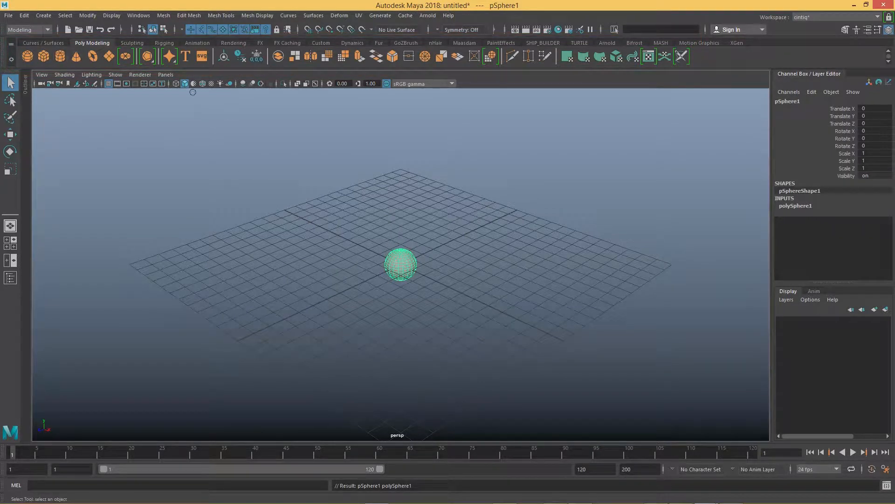
click(43, 56)
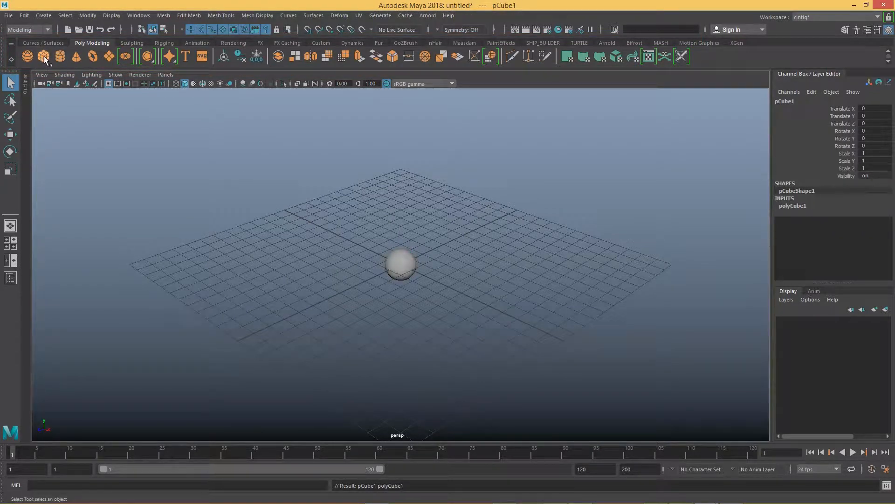
click(76, 57)
- Move the cone to about X -6.35, Z 4.91 and the sphere to about X -3.99, Z 1.01 on the grid
key(w)
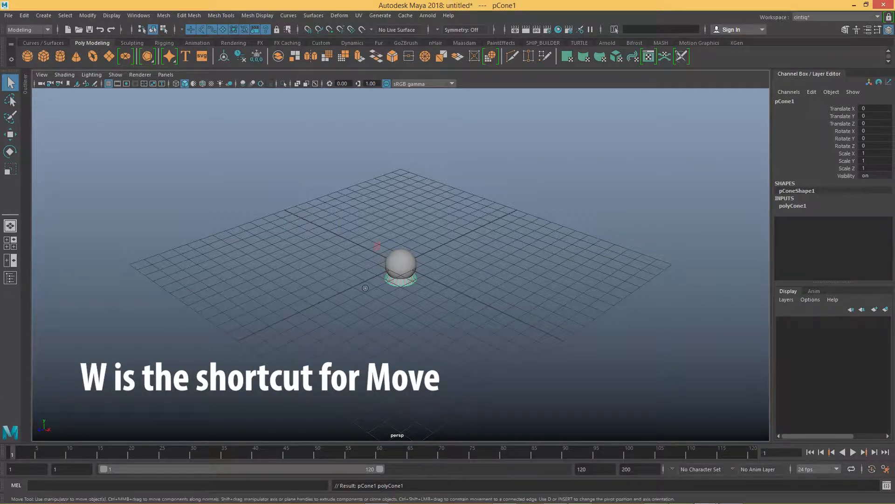
drag(366, 277, 306, 310)
drag(373, 309, 304, 270)
click(396, 270)
drag(435, 279, 312, 267)
click(354, 247)
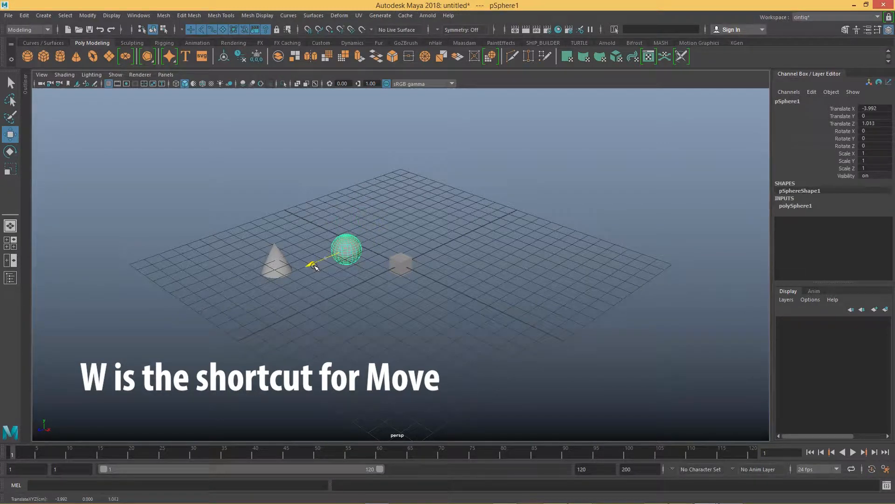
- Move the cube along X to about -1.6 and push it back along negative Z, behind the grid's centre
click(402, 263)
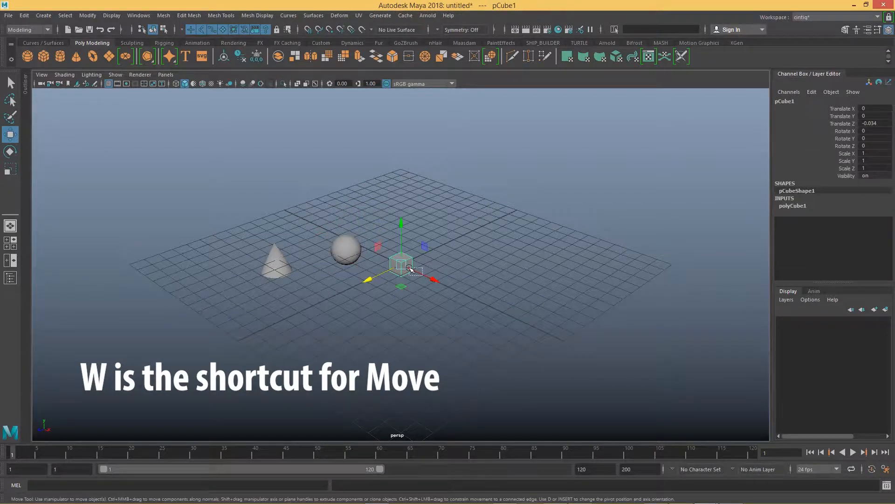
click(418, 272)
click(404, 265)
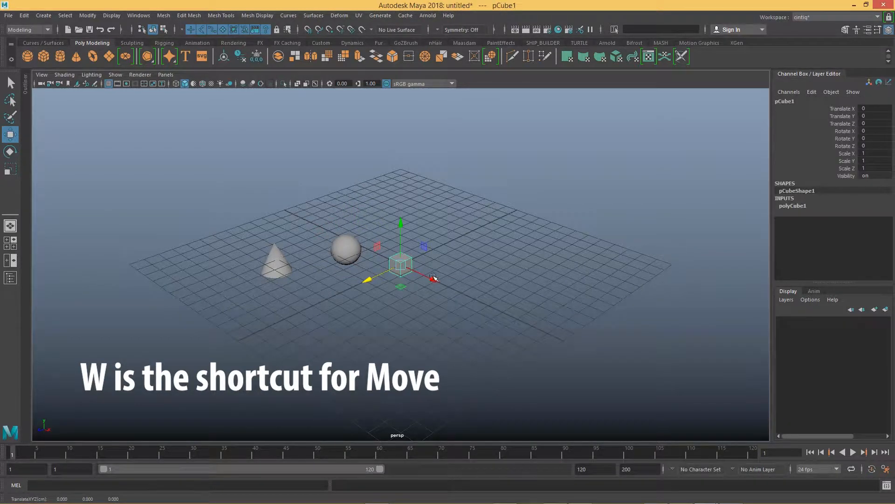
drag(432, 279, 414, 268)
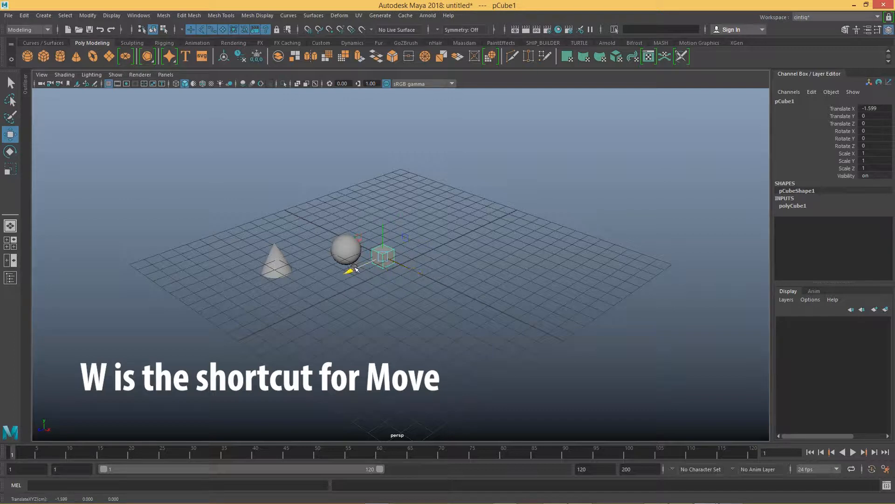
drag(350, 273, 426, 293)
- Move the sphere near the grid's centre and shift the cone along X to about -0.32
click(346, 249)
click(276, 264)
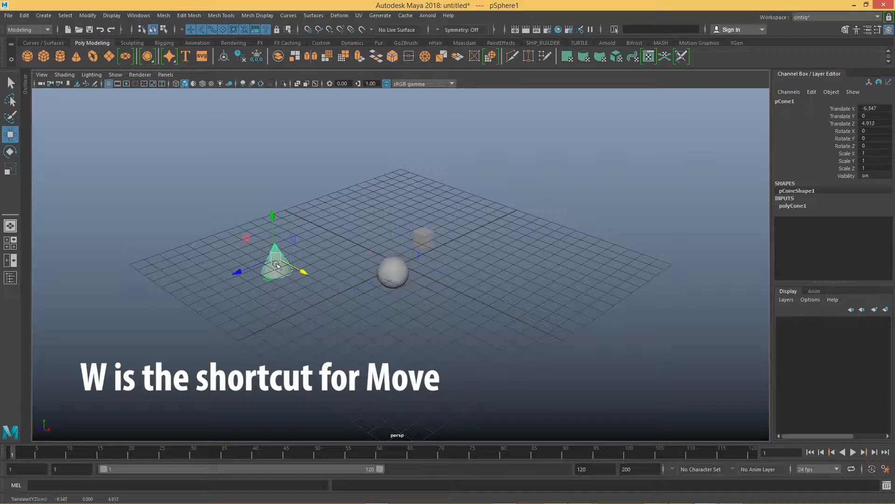
drag(302, 278, 367, 308)
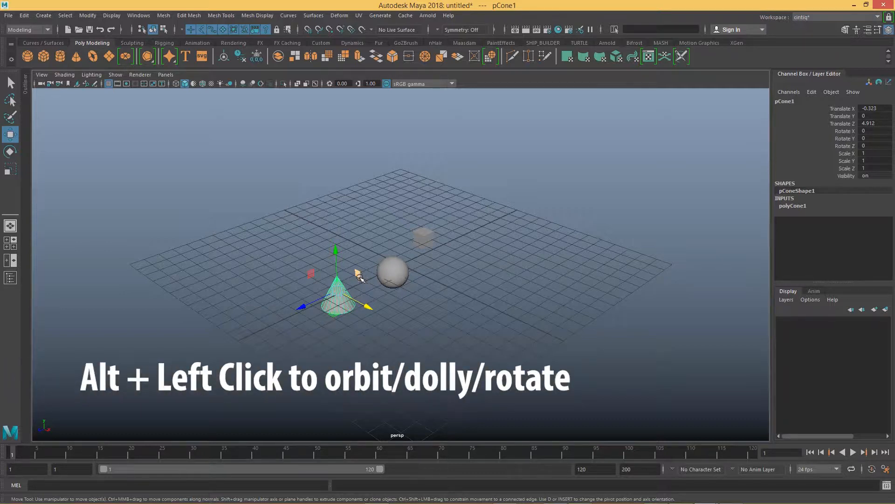
- Orbit and pan the perspective view around the three shapes and zoom in on them
alt+drag(360, 277, 462, 295)
alt+drag(386, 280, 571, 285)
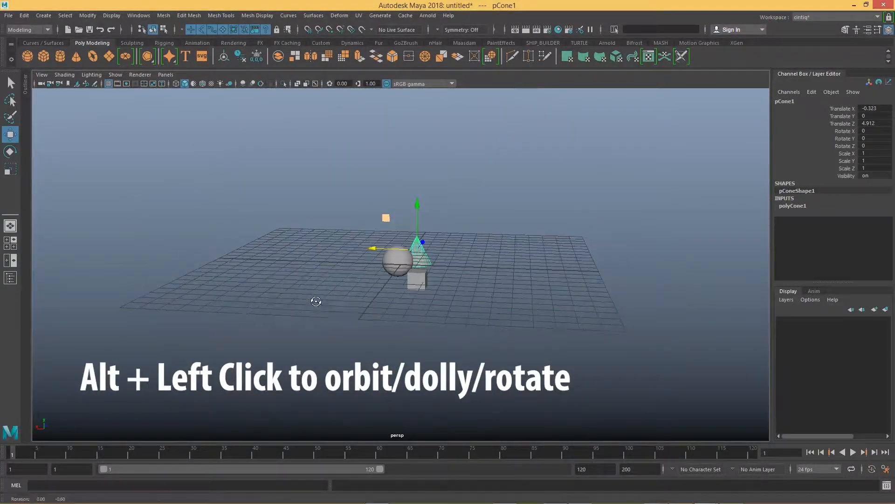
alt+drag(314, 301, 292, 302)
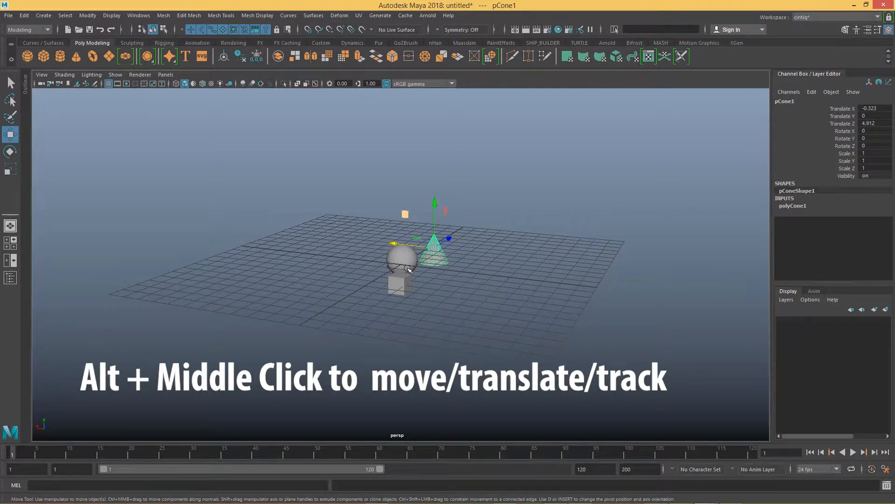
alt+middle_drag(433, 269, 350, 244)
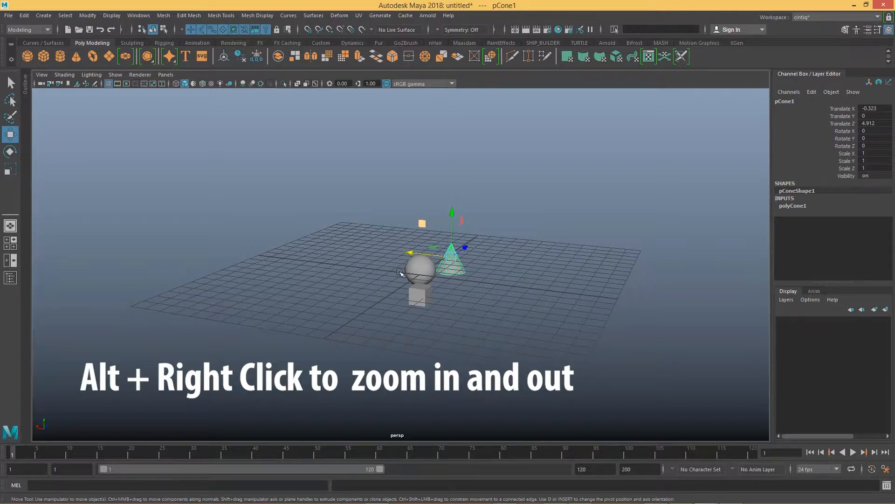
alt+right_drag(400, 273, 700, 396)
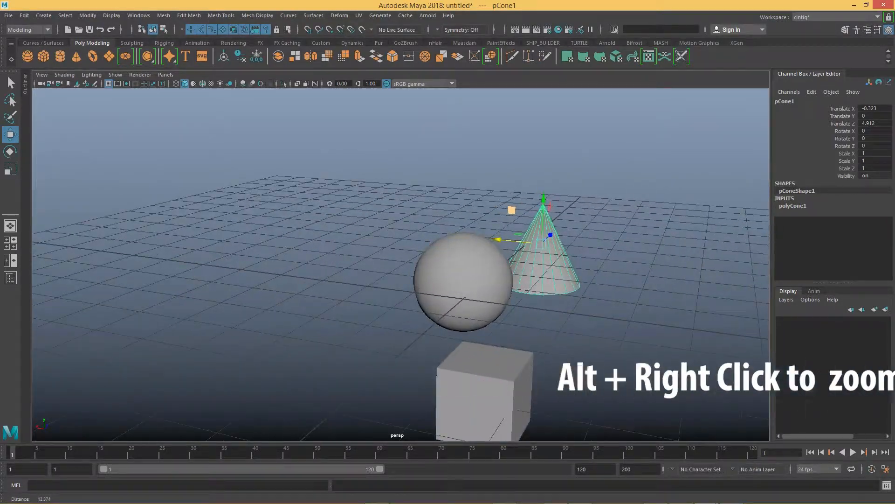
mouse_move(545, 296)
alt+right_down()
mouse_move(396, 252)
mouse_move(561, 342)
mouse_move(449, 260)
mouse_move(303, 199)
mouse_move(548, 344)
mouse_move(424, 234)
mouse_move(216, 154)
mouse_move(320, 249)
mouse_move(396, 352)
mouse_move(395, 428)
mouse_move(541, 308)
alt+right_up()
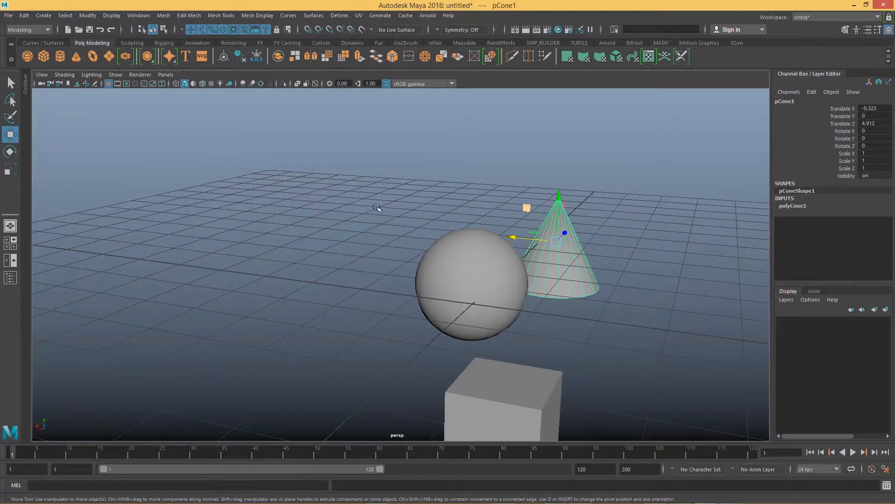
- Examine the cone, sphere and cube from above, below and the side, including a close-up of the sphere
alt+middle_drag(574, 282, 536, 308)
alt+drag(452, 320, 415, 281)
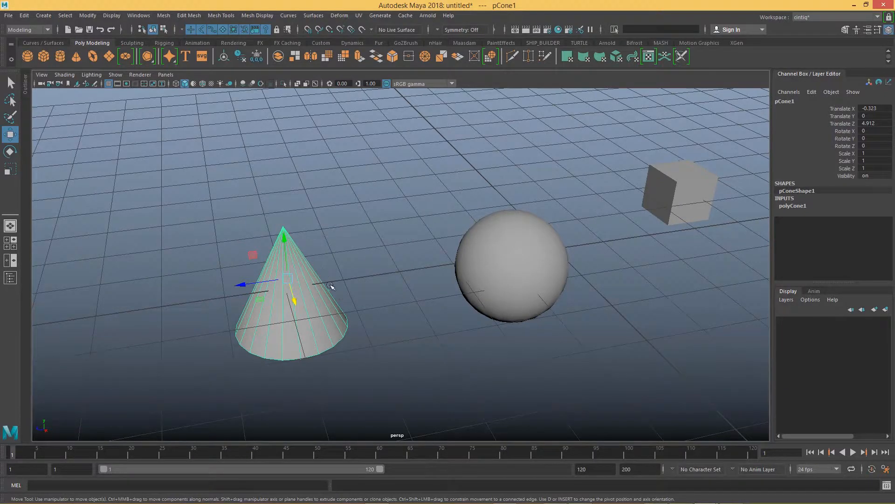
alt+drag(314, 301, 427, 289)
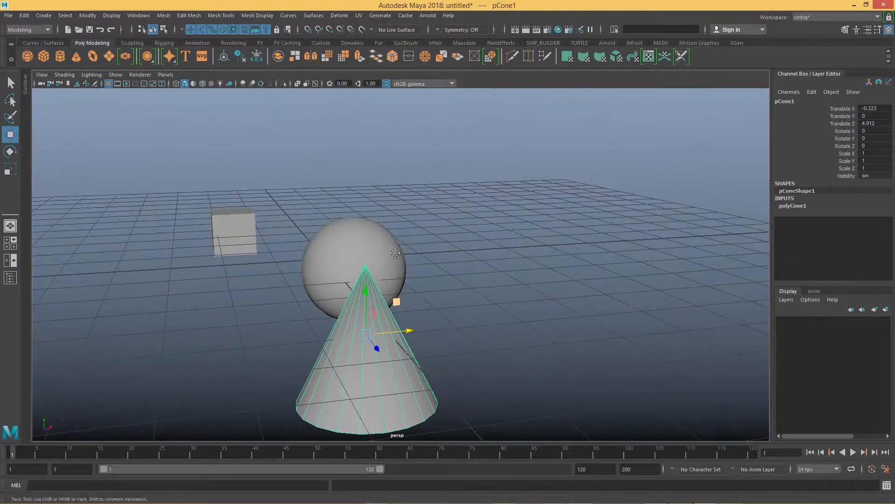
mouse_move(395, 253)
alt+middle_down()
mouse_move(625, 194)
mouse_move(396, 240)
alt+middle_up()
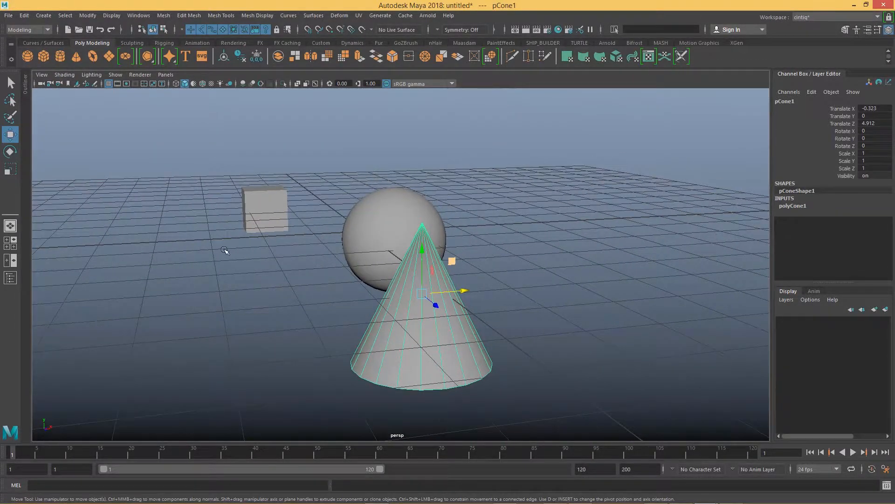
alt+drag(295, 266, 362, 266)
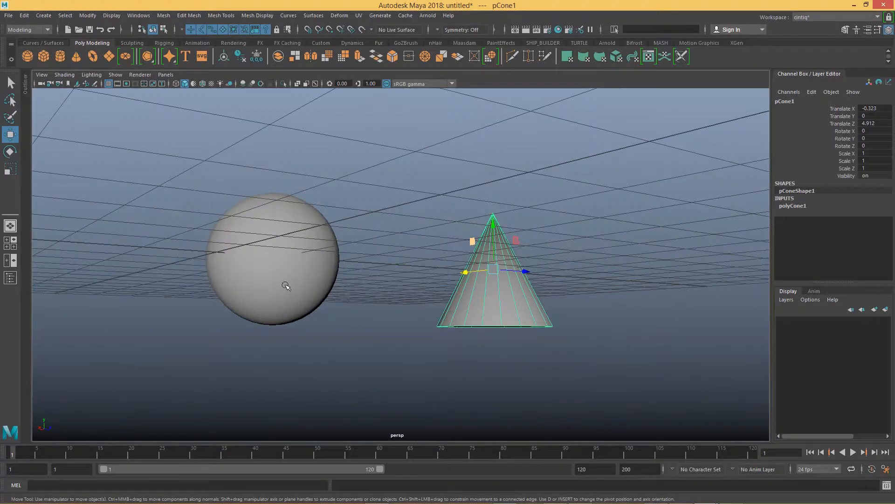
alt+right_drag(250, 269, 455, 328)
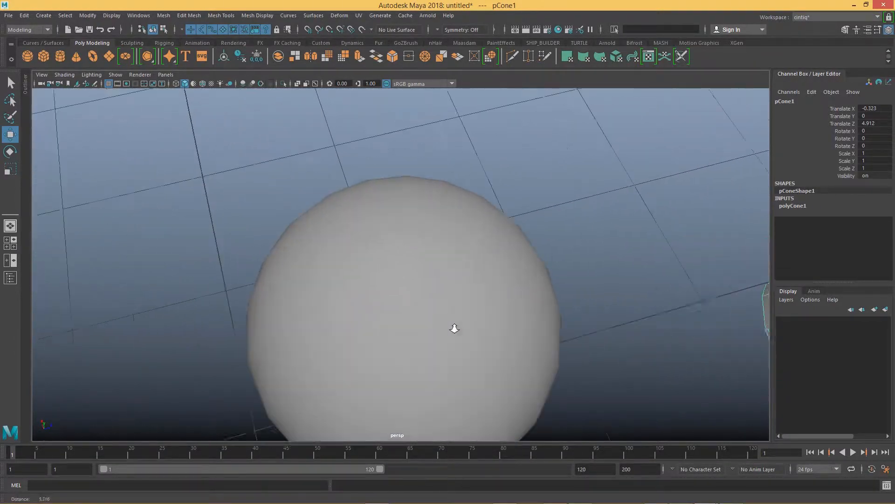
alt+middle_drag(418, 310, 396, 207)
mouse_move(351, 249)
alt+mouse_down()
mouse_move(372, 253)
mouse_move(339, 251)
alt+mouse_up()
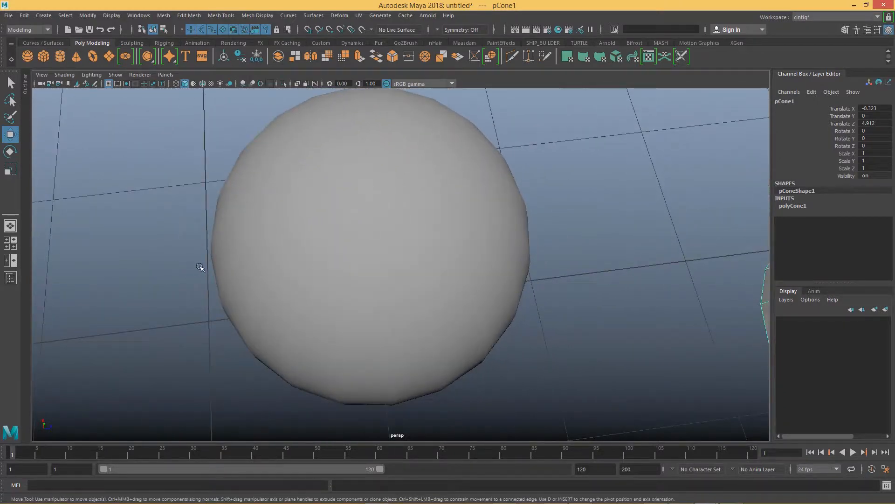
alt+right_drag(263, 265, 87, 209)
alt+drag(362, 203, 516, 168)
alt+drag(594, 189, 892, 186)
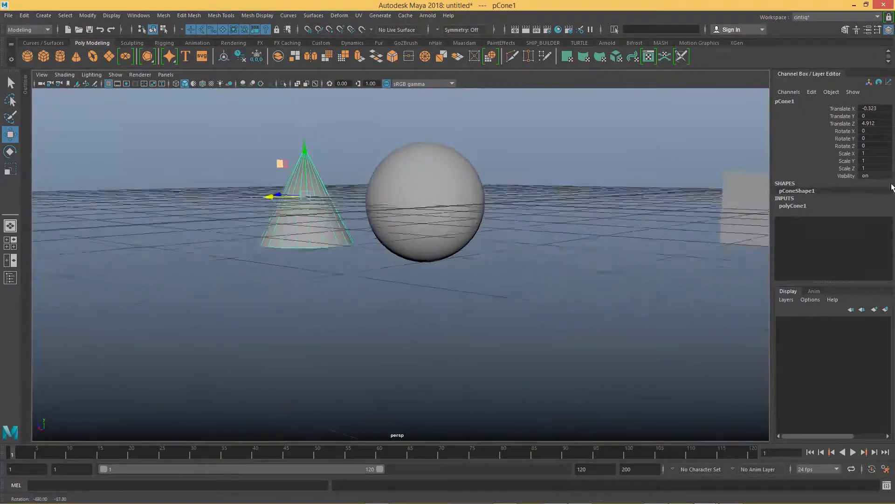
alt+drag(468, 276, 533, 323)
mouse_move(671, 503)
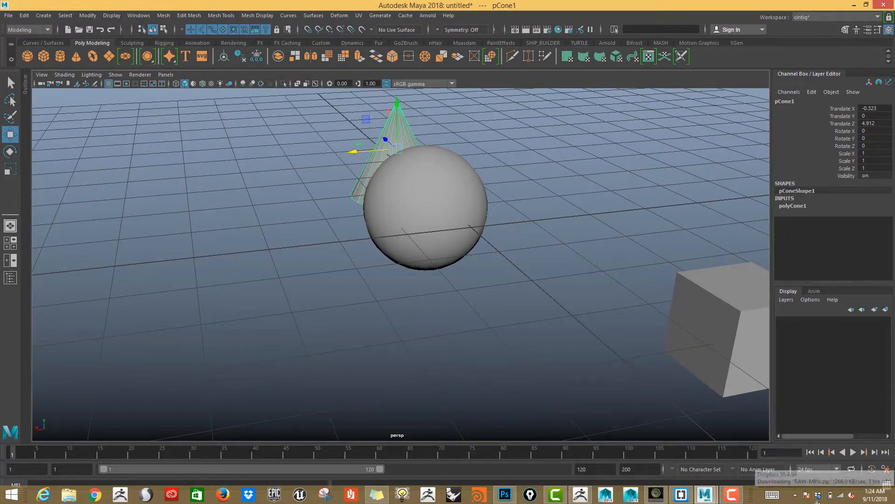
mouse_move(730, 499)
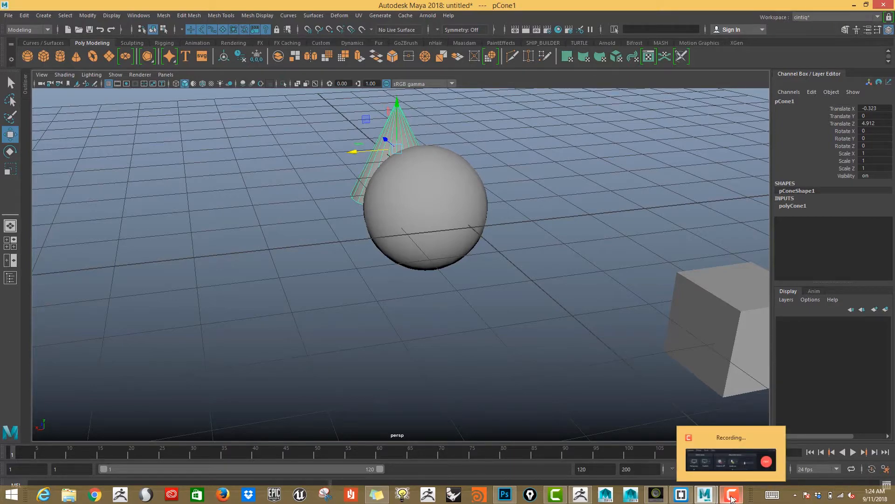